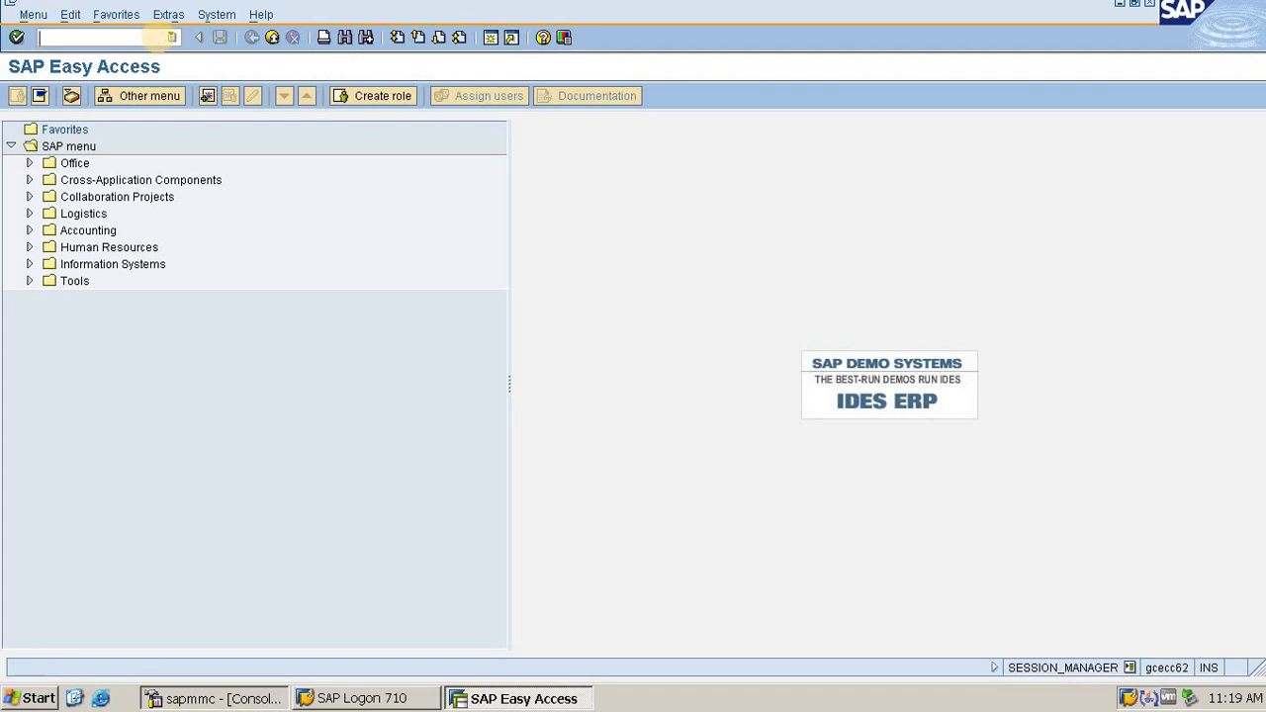
# - Start FBL1N for the vendor line item report and choose All items
pyautogui.write('fbl1n')
pyautogui.press('Return')
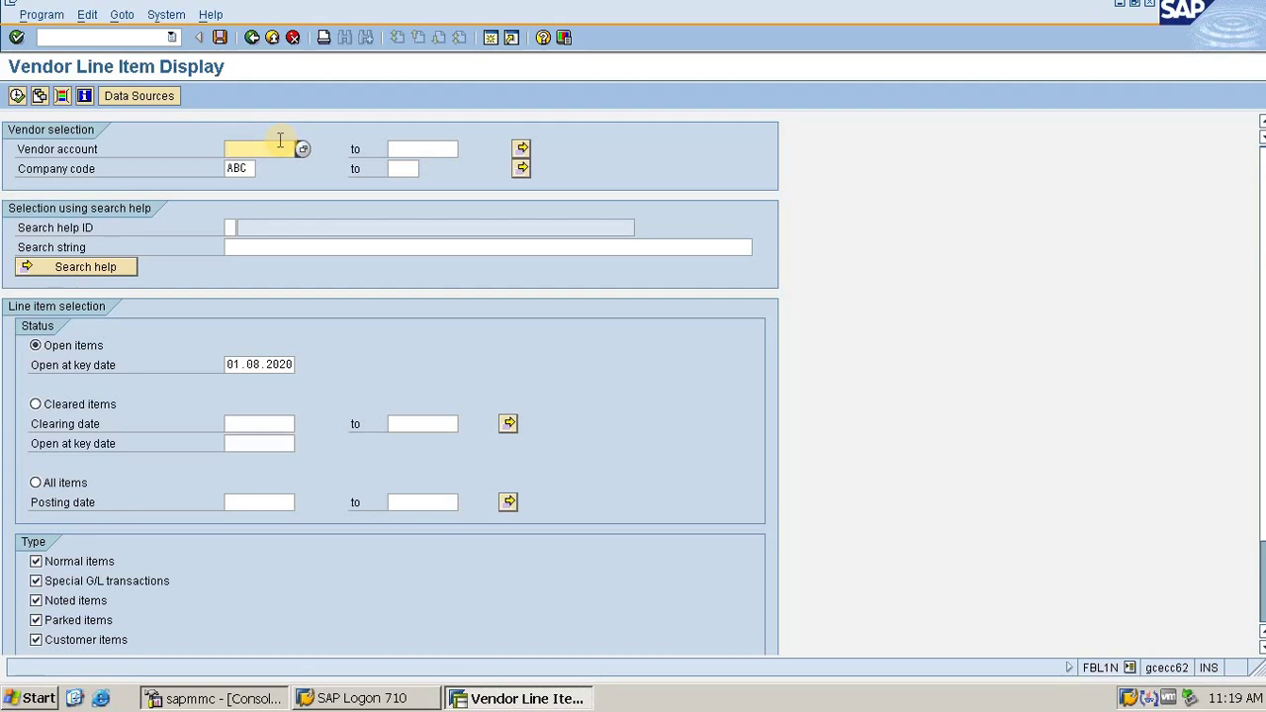
pyautogui.click(36, 483)
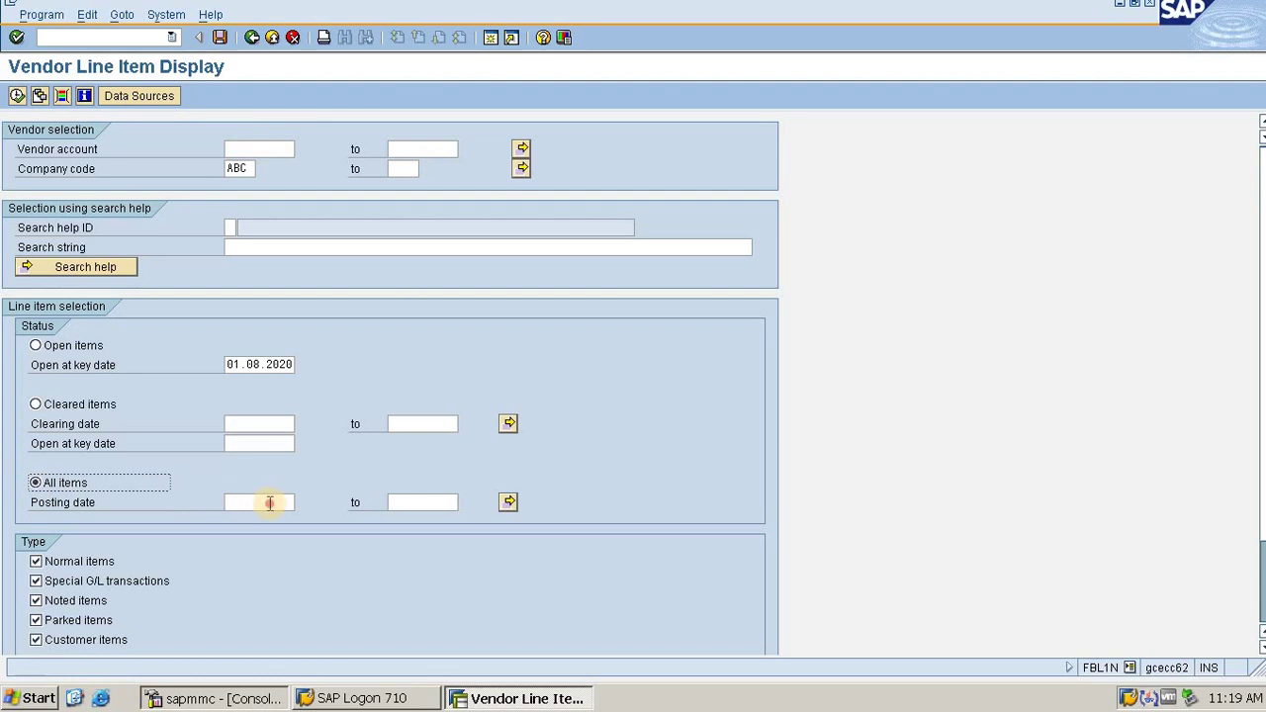
# - Set the posting date range from 01.01.2019 to 01.08.2020 from the history
pyautogui.click(269, 502)
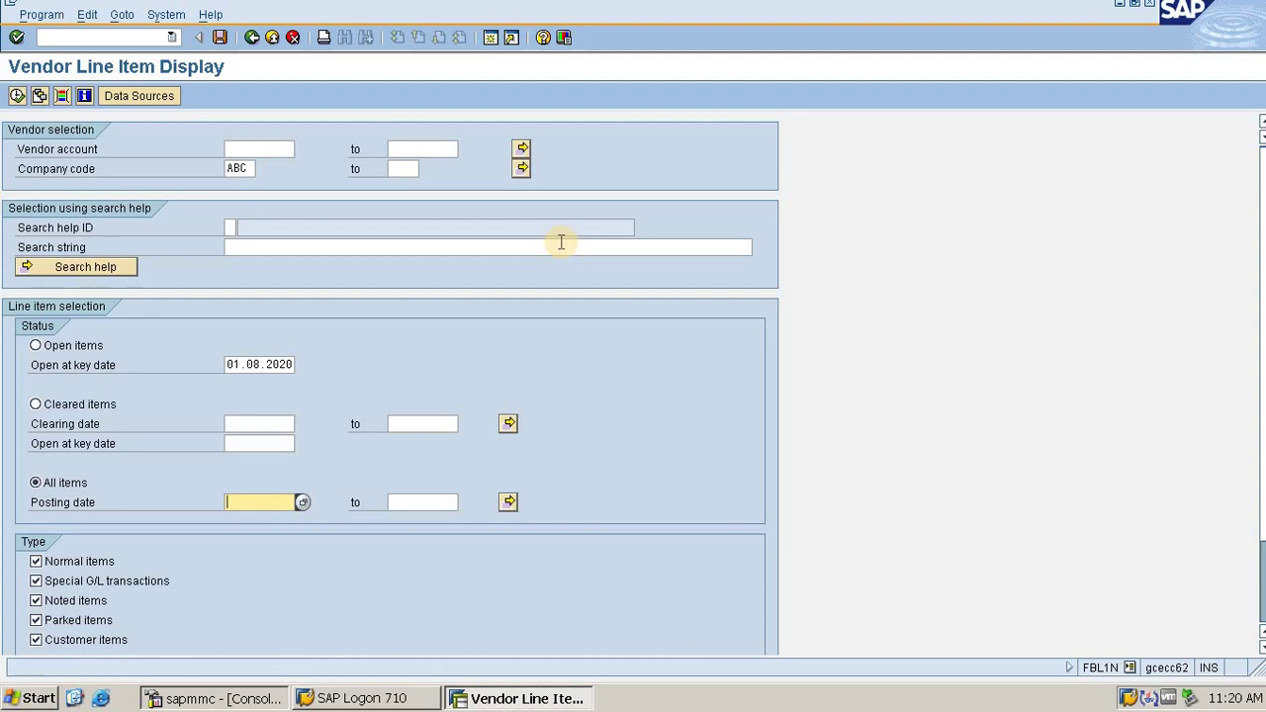
pyautogui.press('BackSpace')
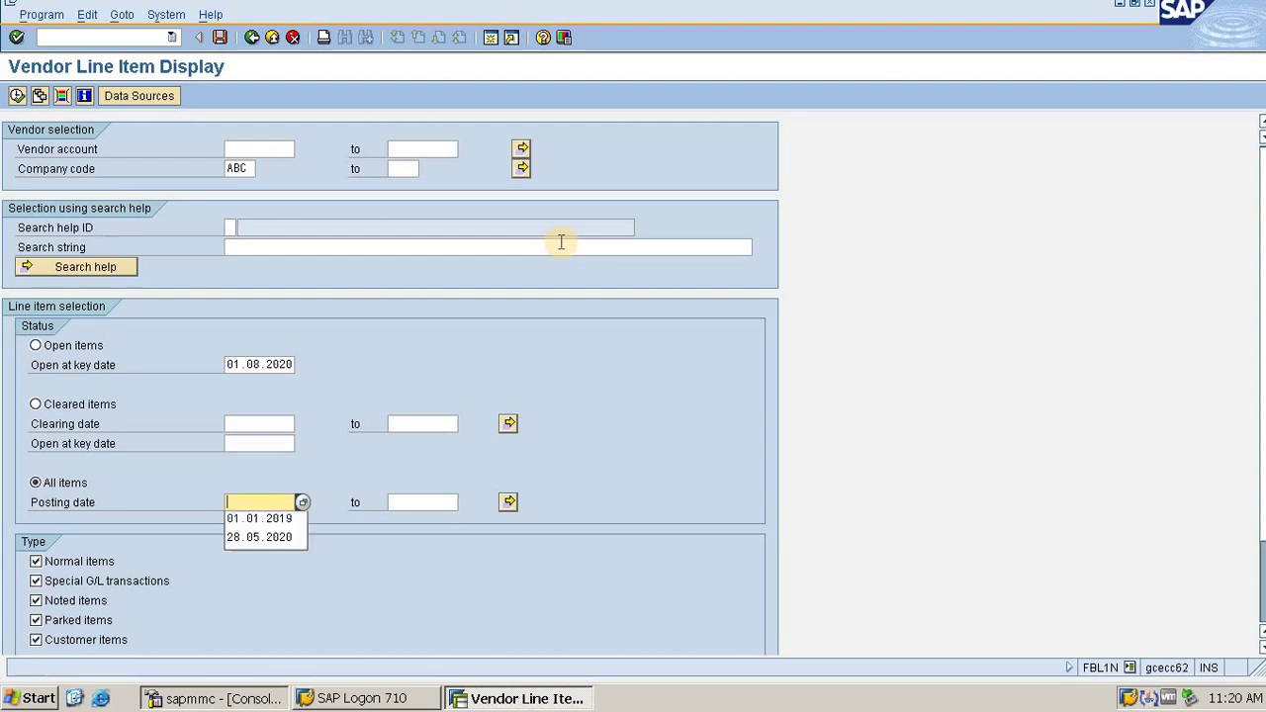
pyautogui.click(283, 519)
pyautogui.click(411, 508)
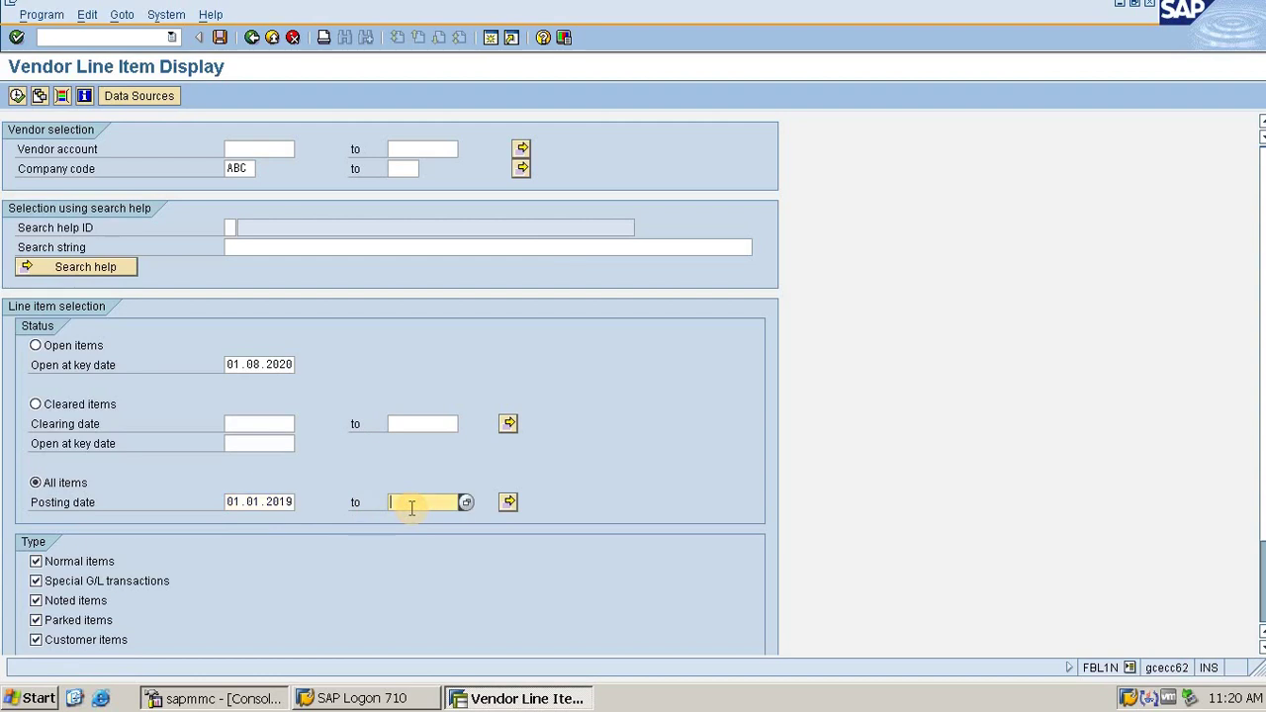
pyautogui.press('BackSpace')
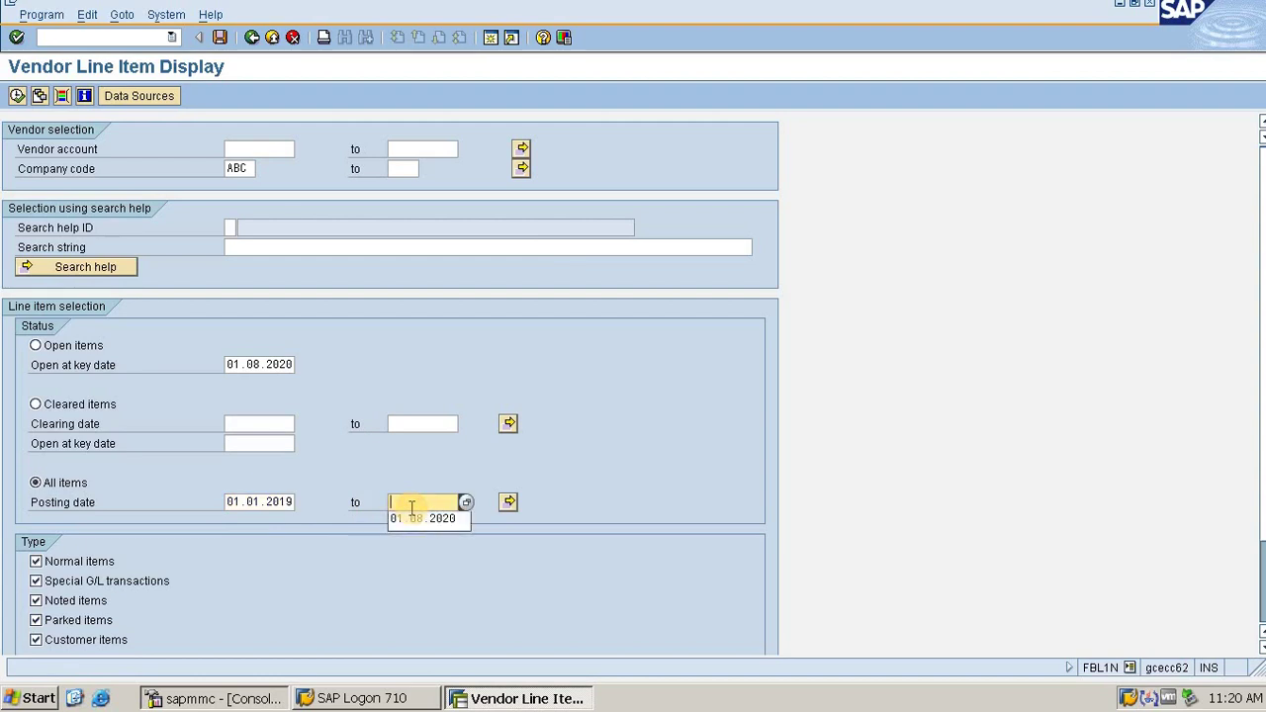
pyautogui.click(421, 519)
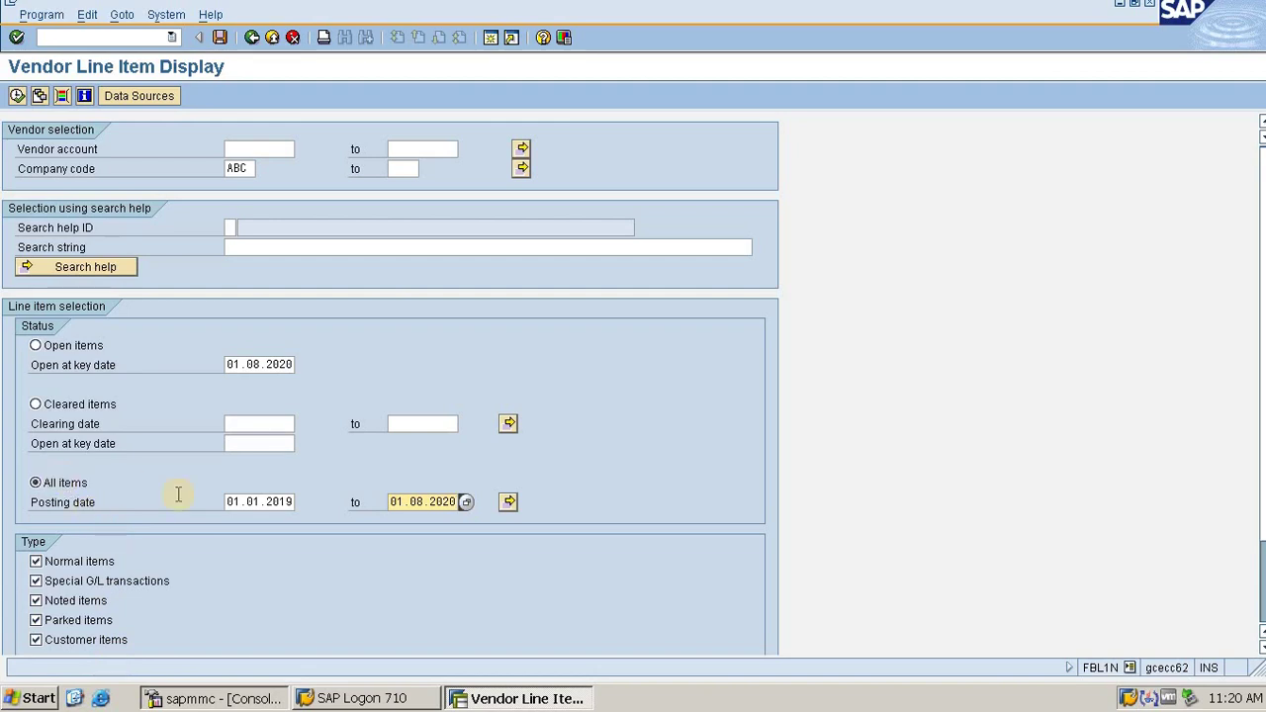
pyautogui.click(237, 503)
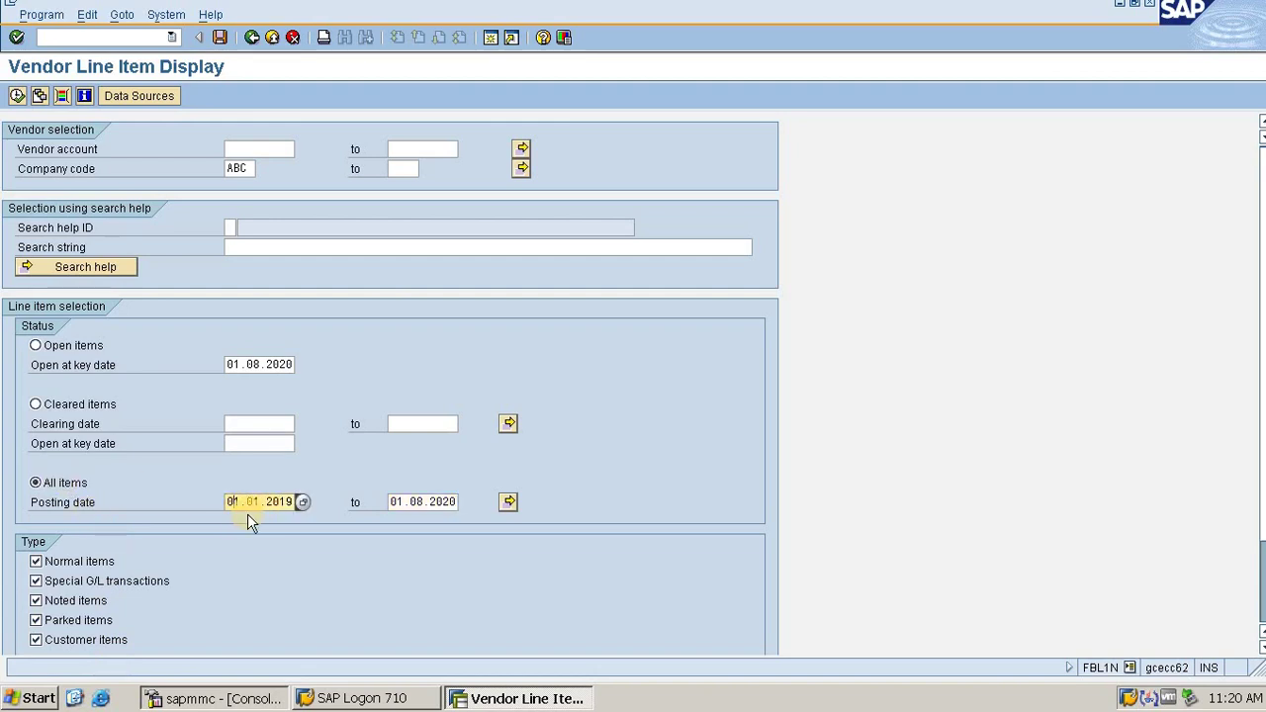
pyautogui.click(406, 502)
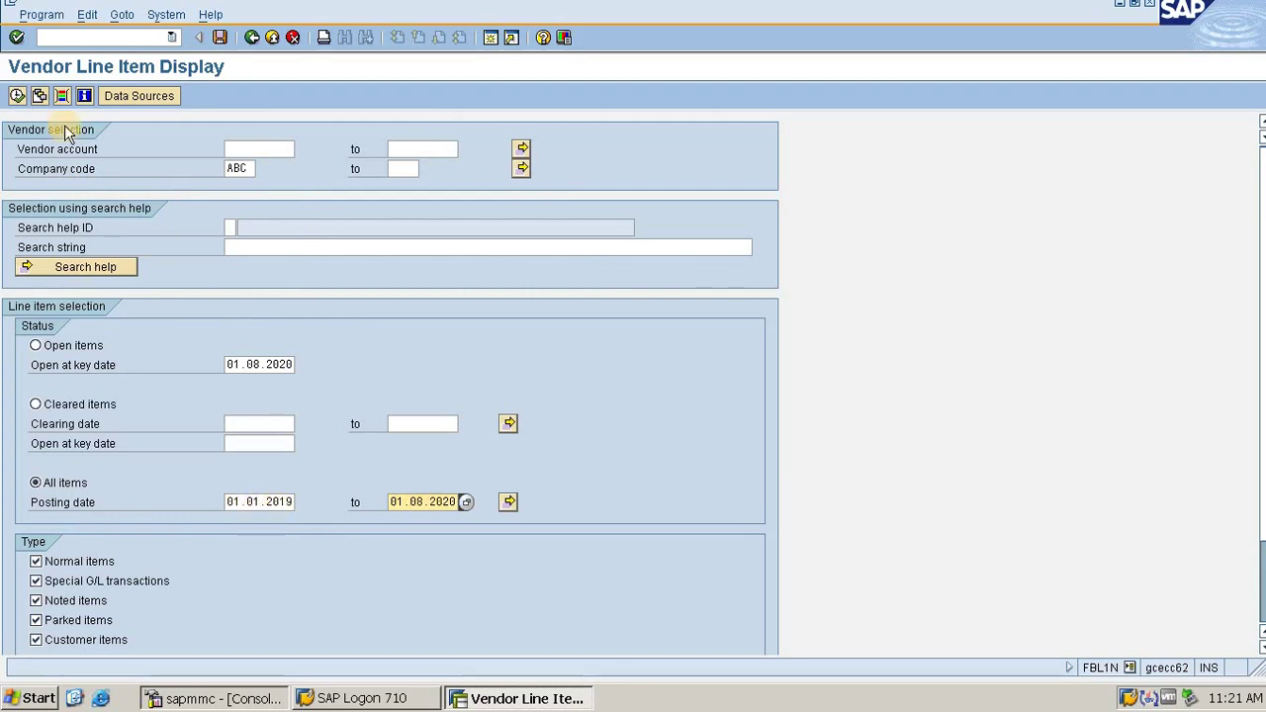
# - Execute the report in background with output device LP01 and 1 copy
pyautogui.click(10, 3)
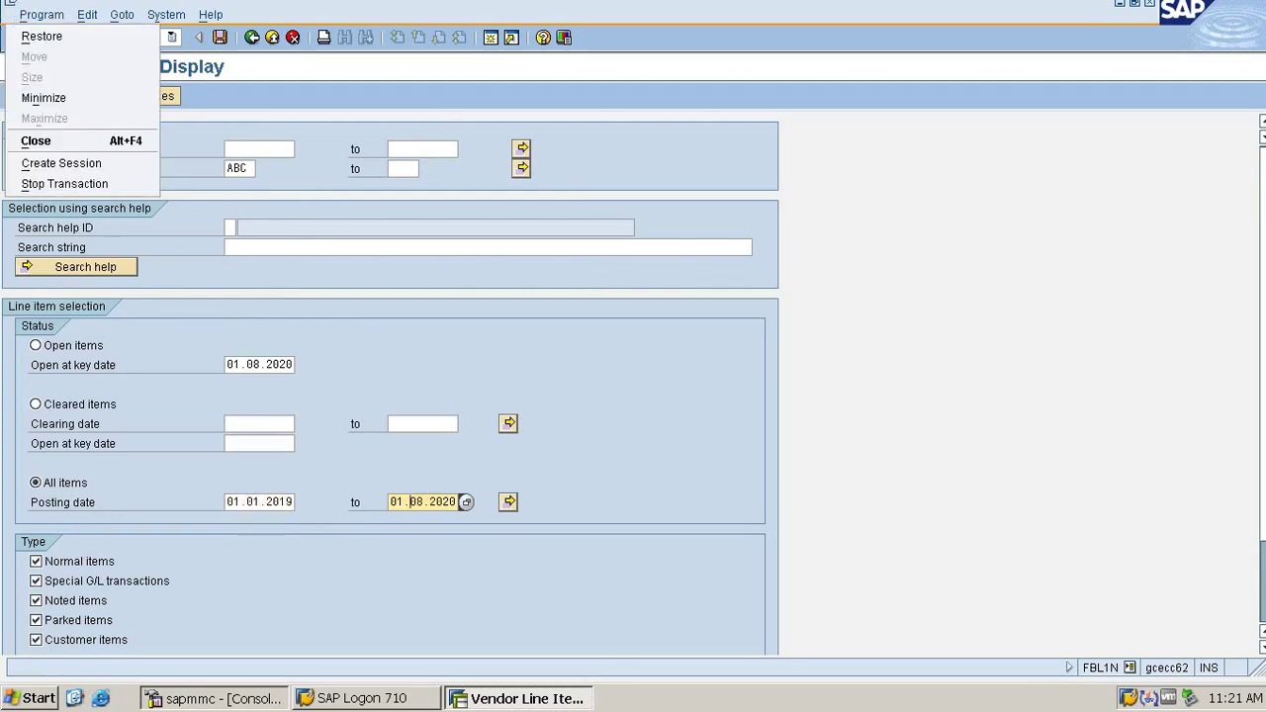
pyautogui.click(38, 14)
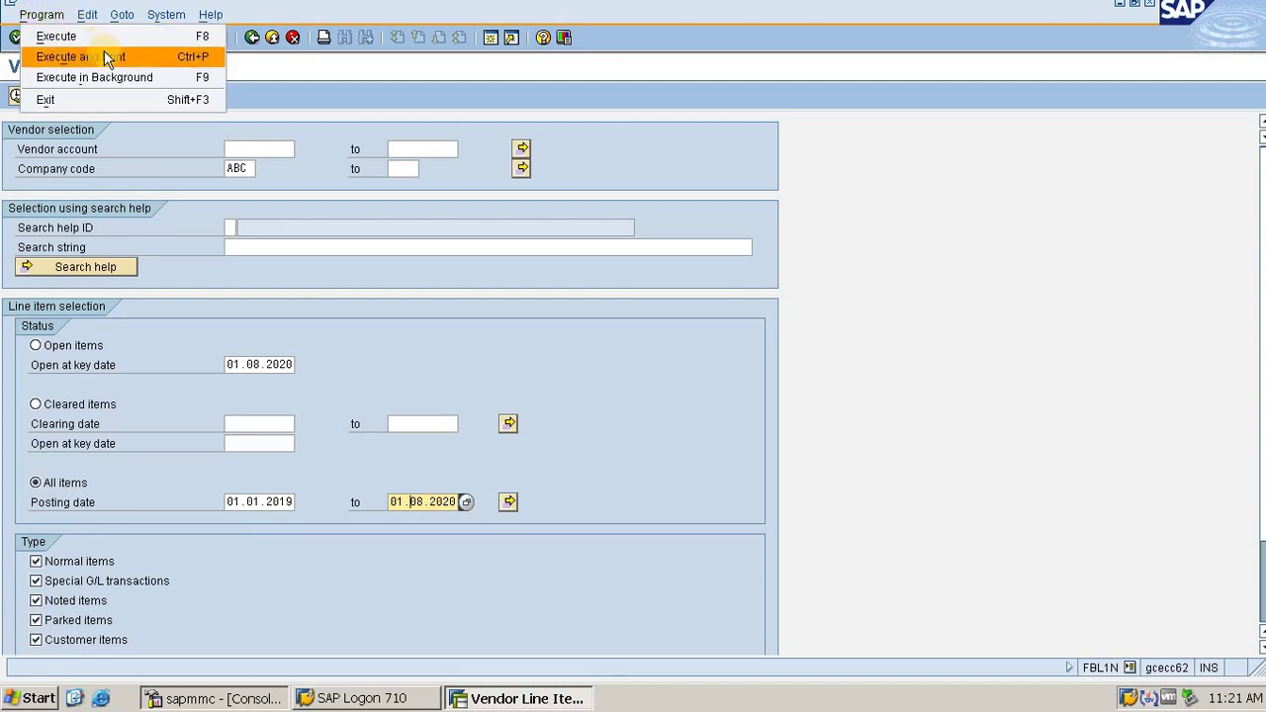
pyautogui.click(186, 77)
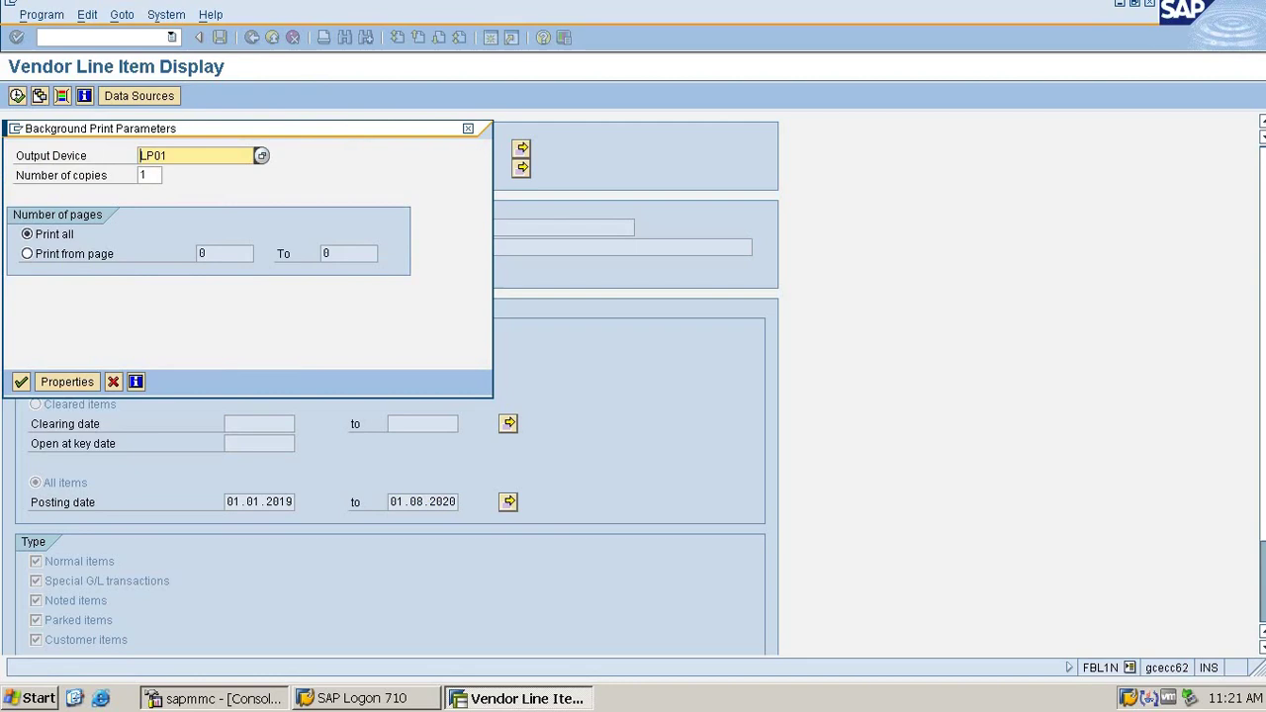
pyautogui.click(142, 176)
pyautogui.write('1')
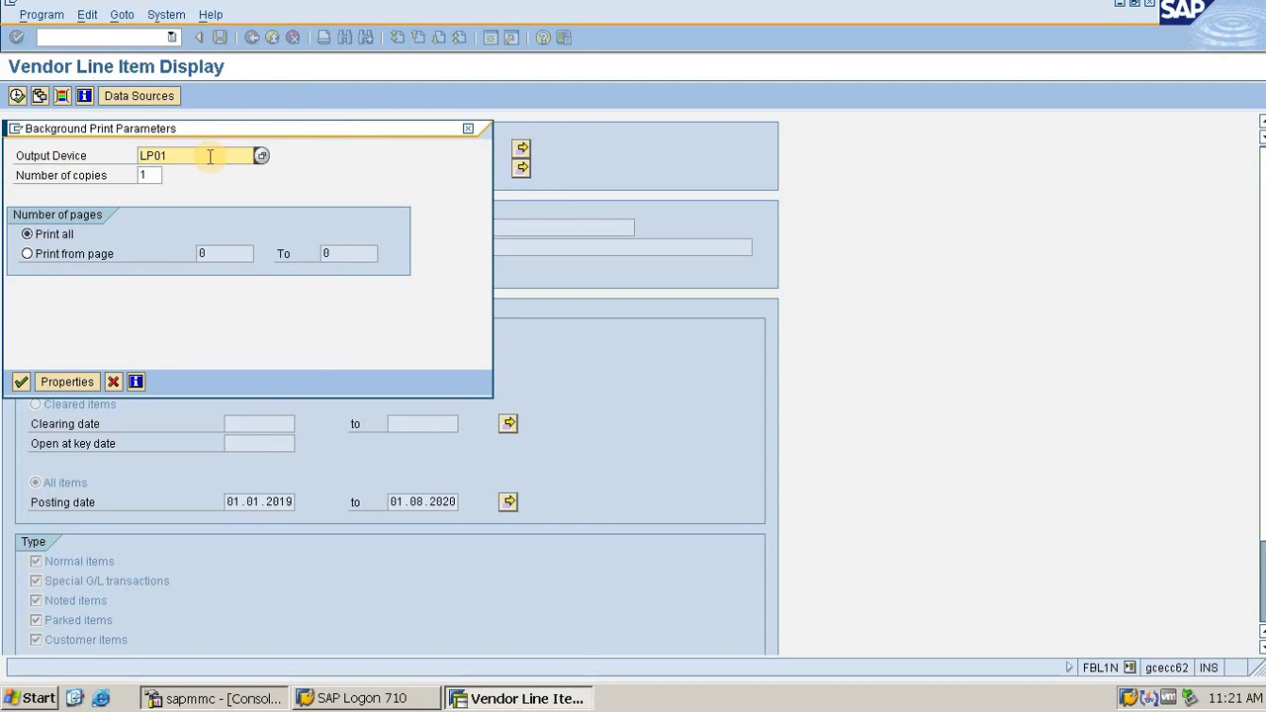
pyautogui.click(201, 159)
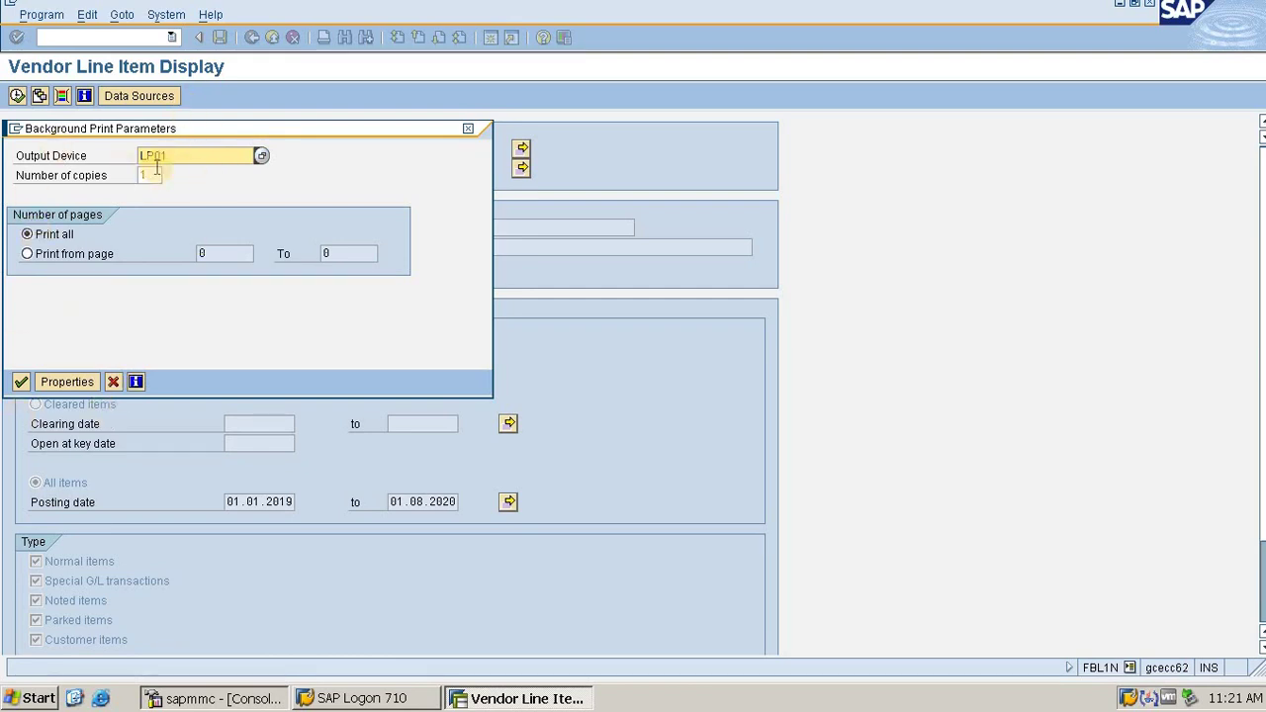
# - Schedule the RFITEMAP background job with an Immediate start and save it
pyautogui.click(22, 382)
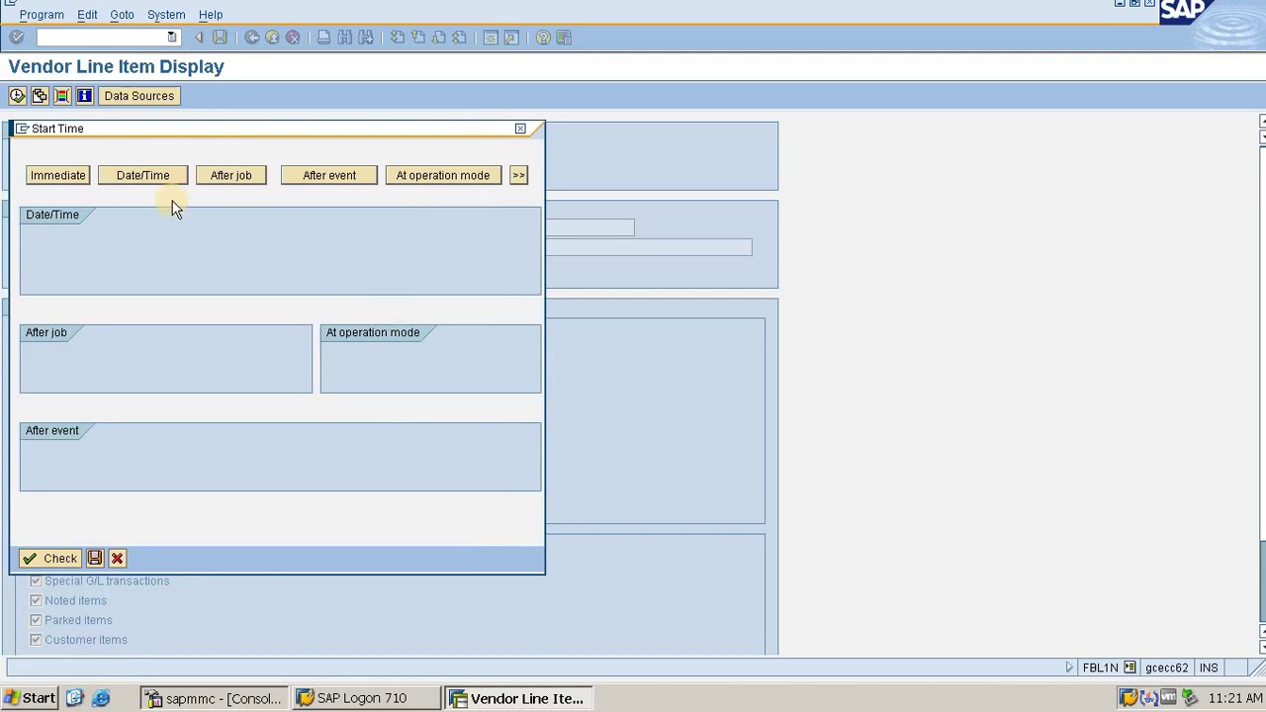
pyautogui.click(78, 174)
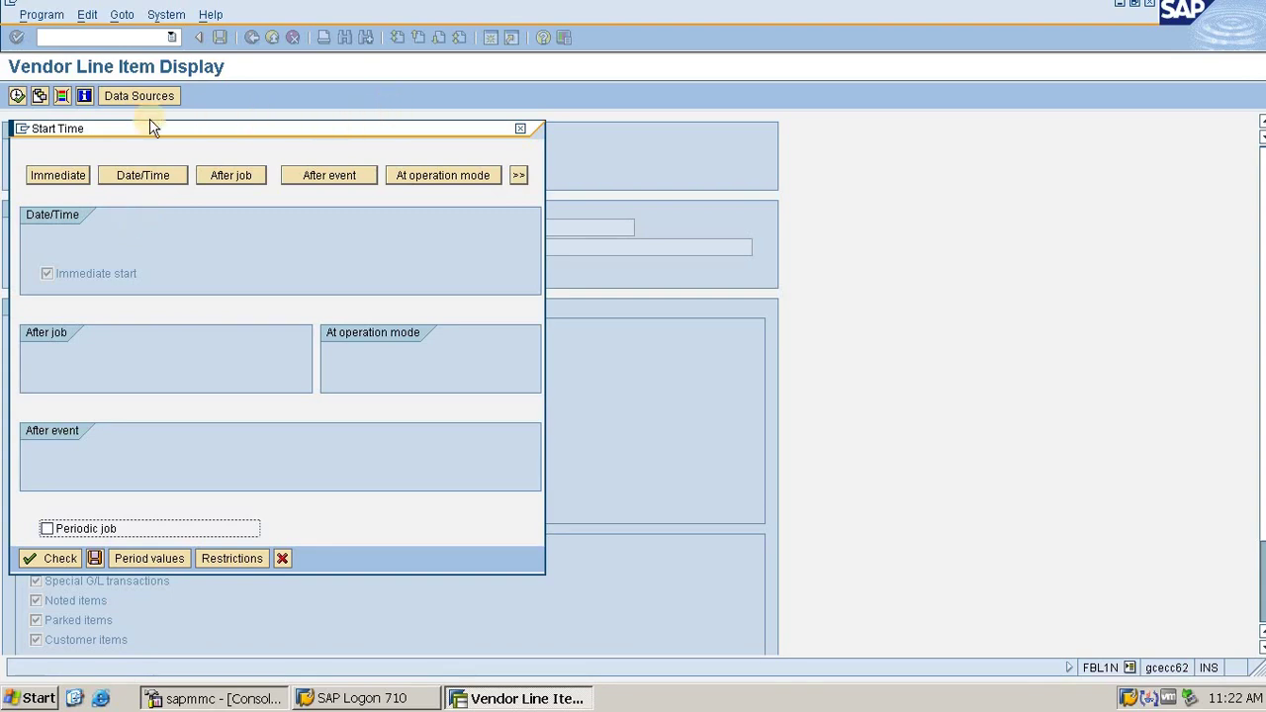
pyautogui.click(152, 175)
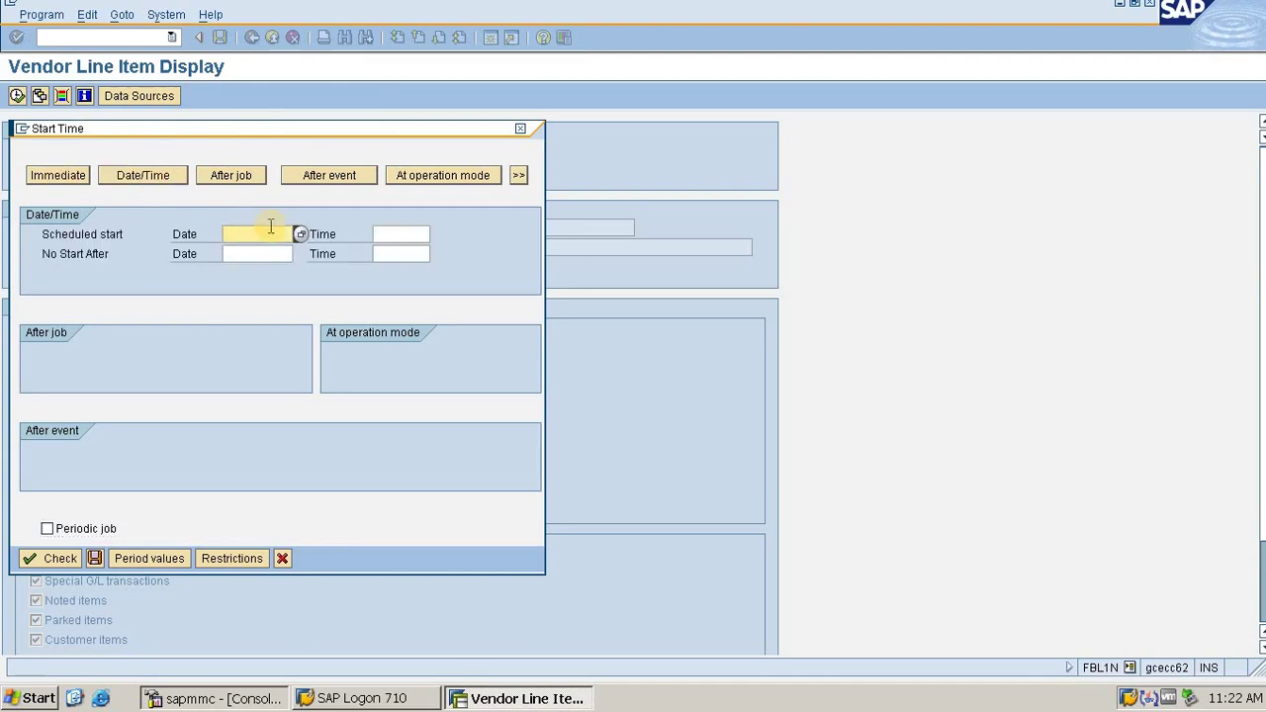
pyautogui.click(79, 175)
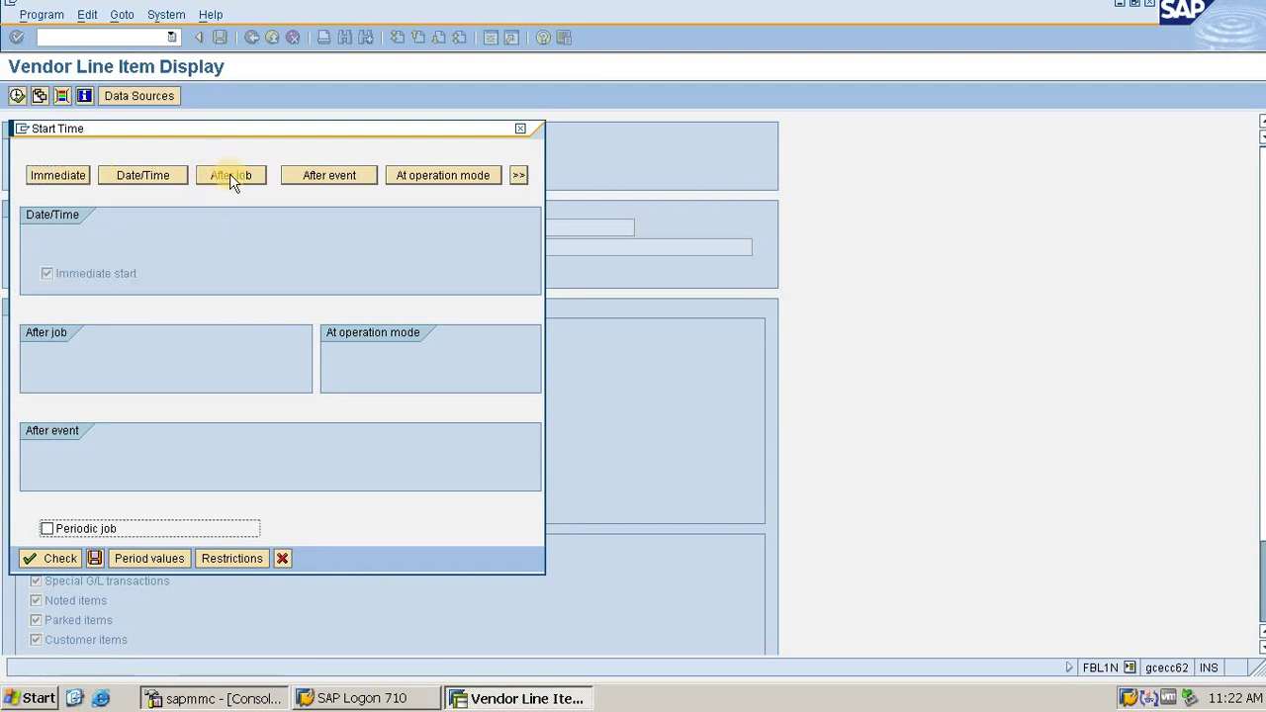
pyautogui.moveTo(287, 134); pyautogui.dragTo(409, 133)
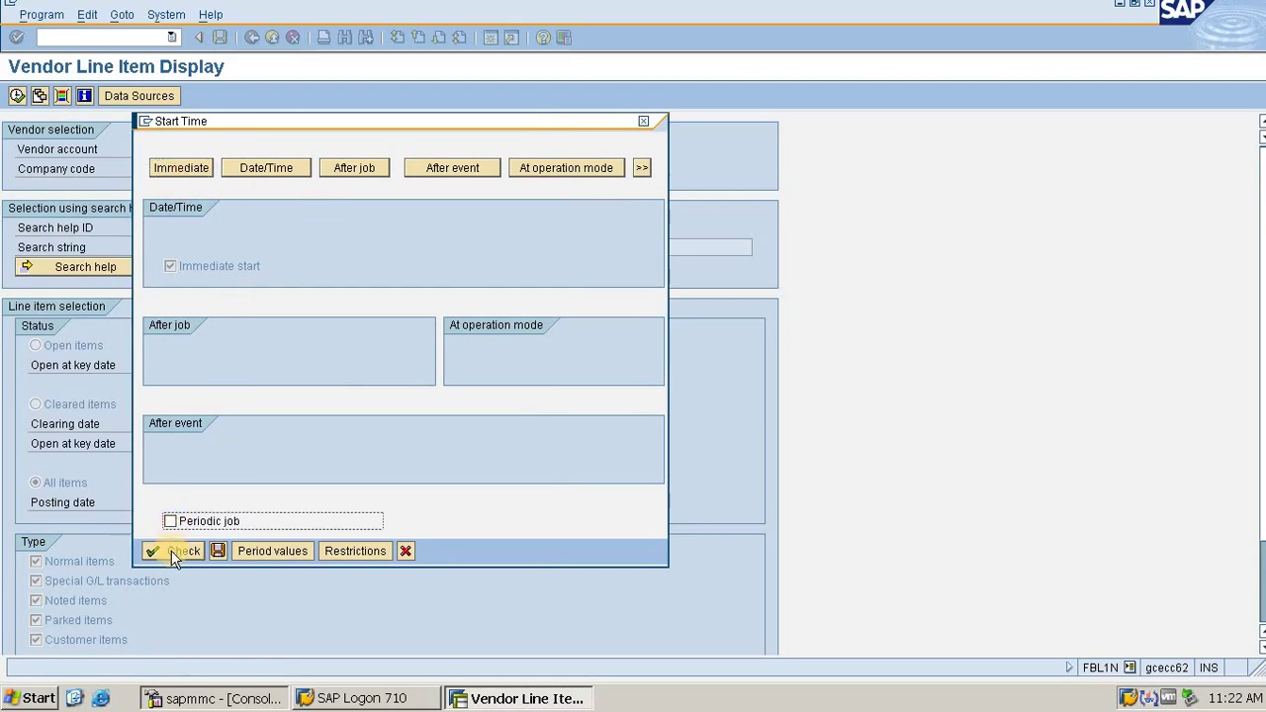
pyautogui.click(215, 551)
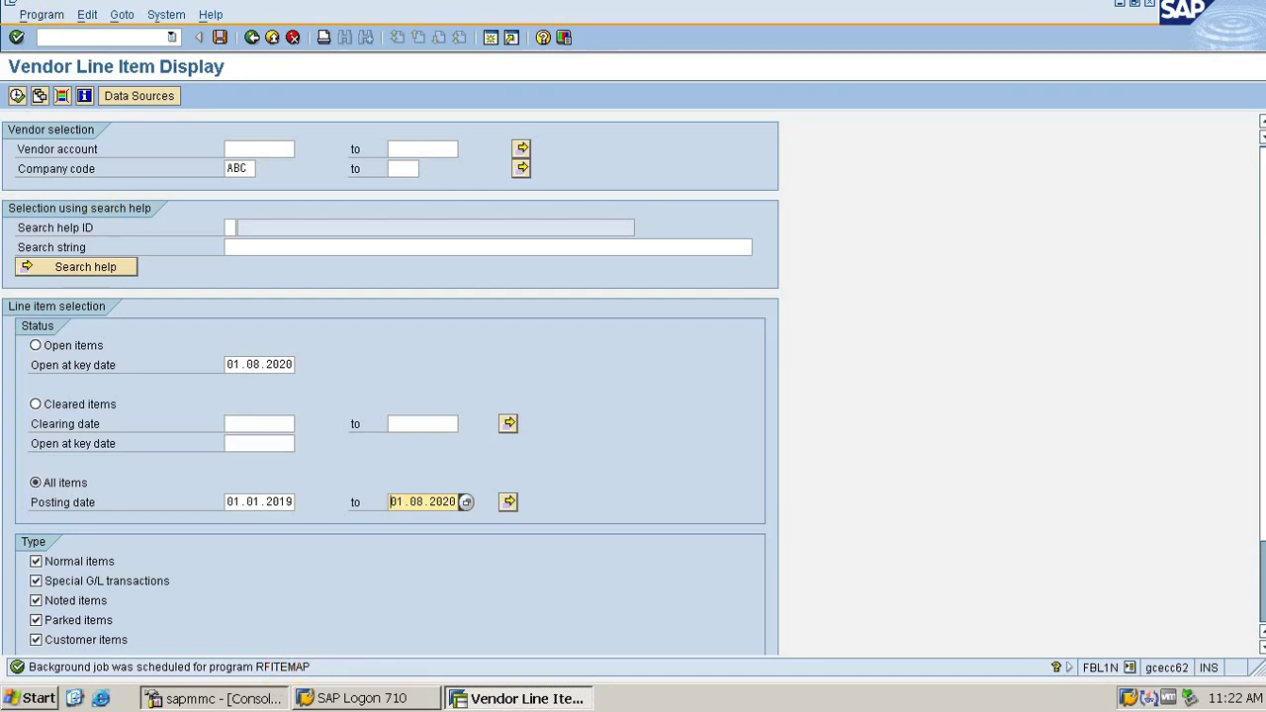
pyautogui.click(60, 39)
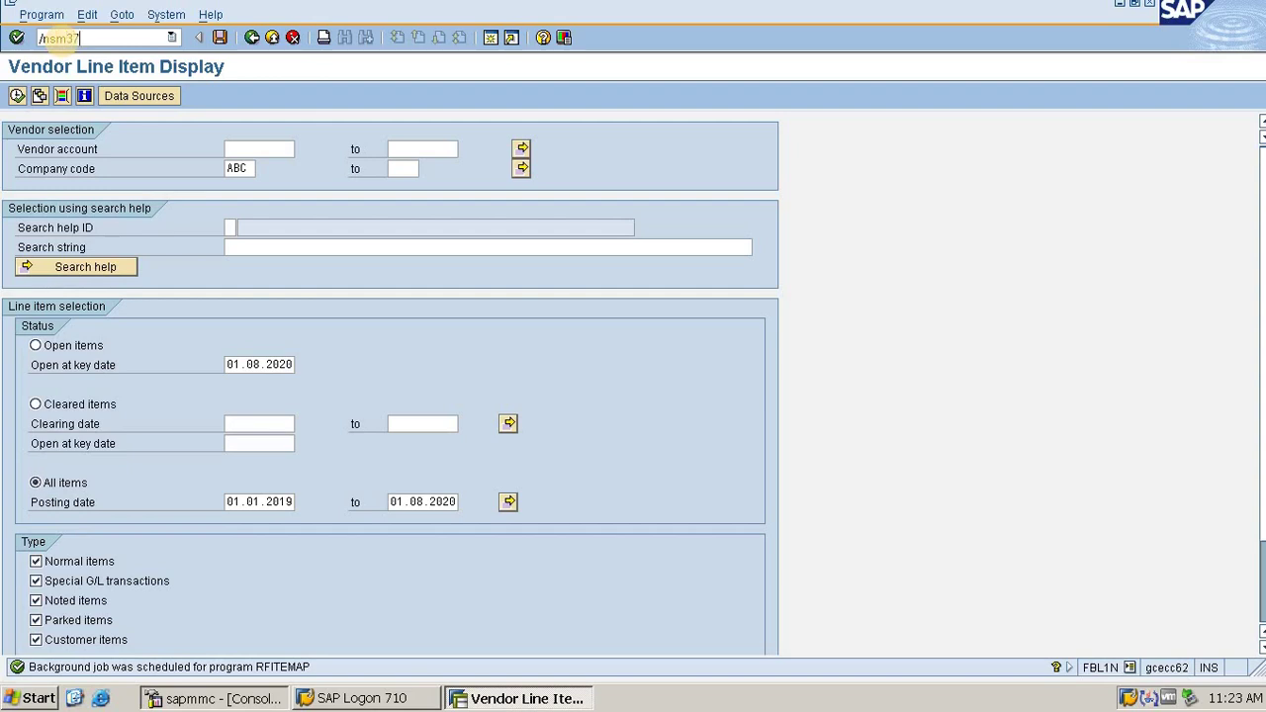
# - Open SM37 and list all jobs for 01.08.2020, showing two finished RFITEMAP jobs
pyautogui.press('Return')
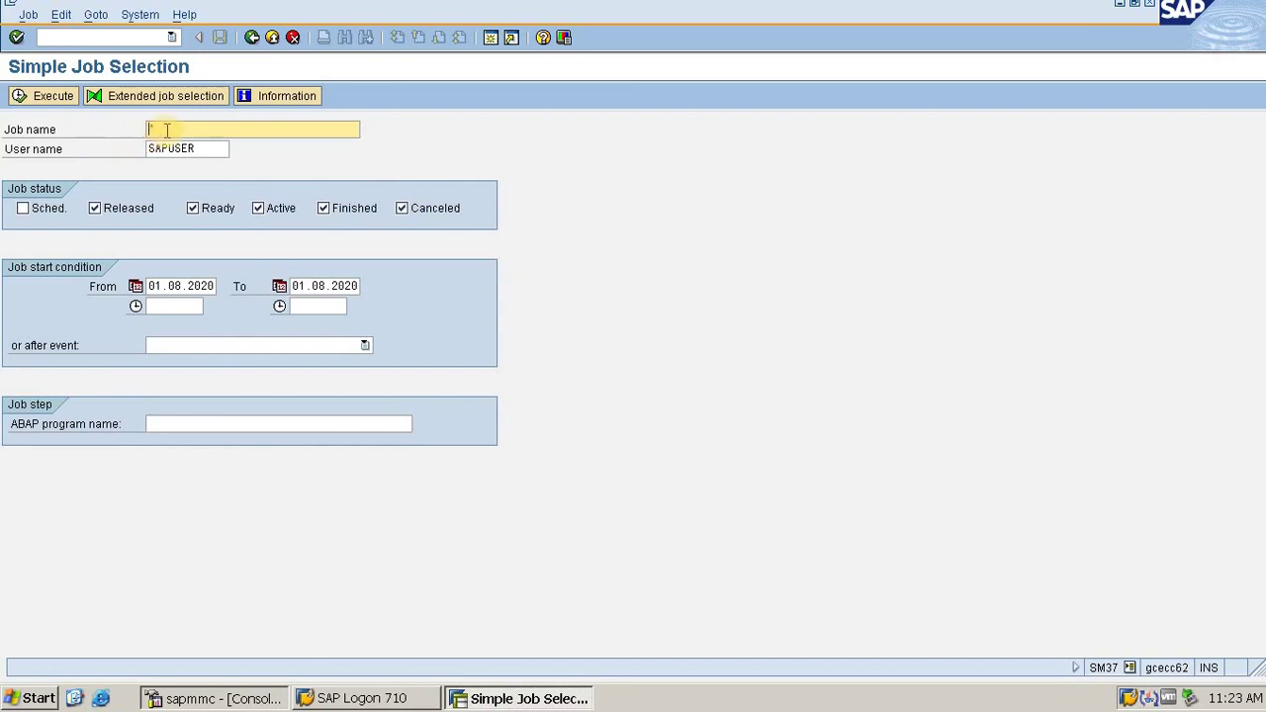
pyautogui.click(198, 149)
pyautogui.click(198, 148)
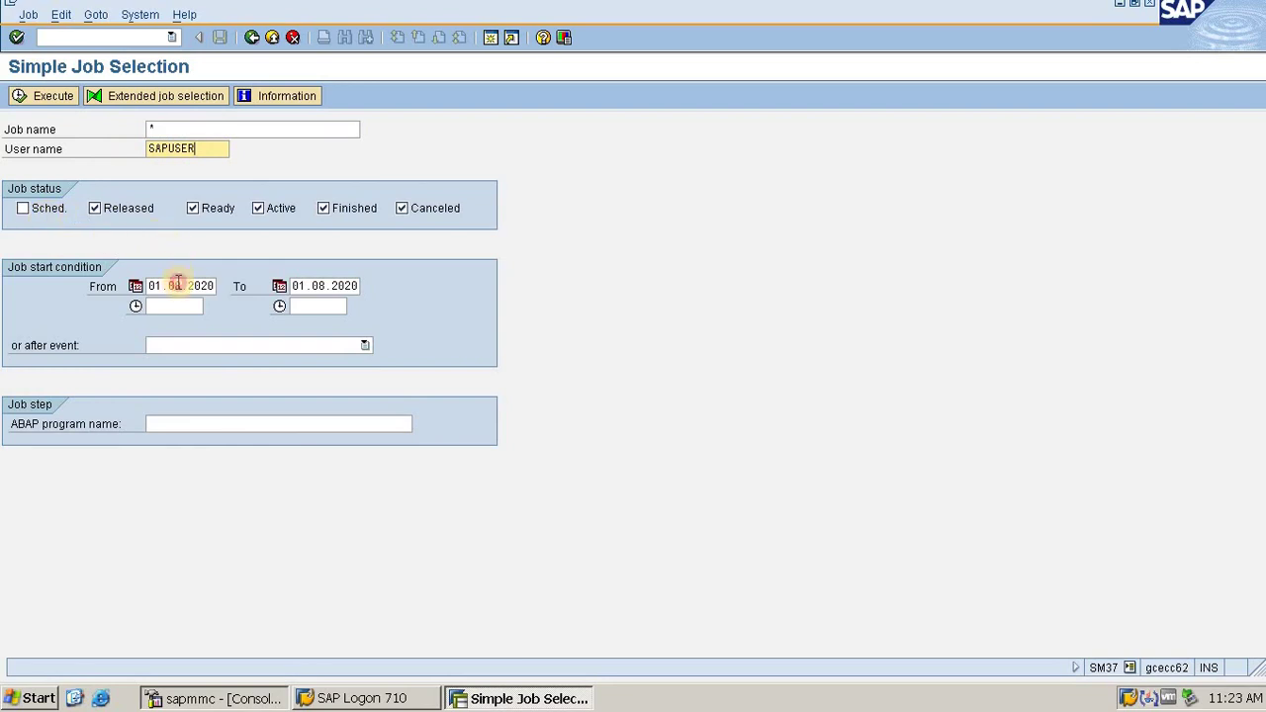
pyautogui.click(176, 285)
pyautogui.click(325, 285)
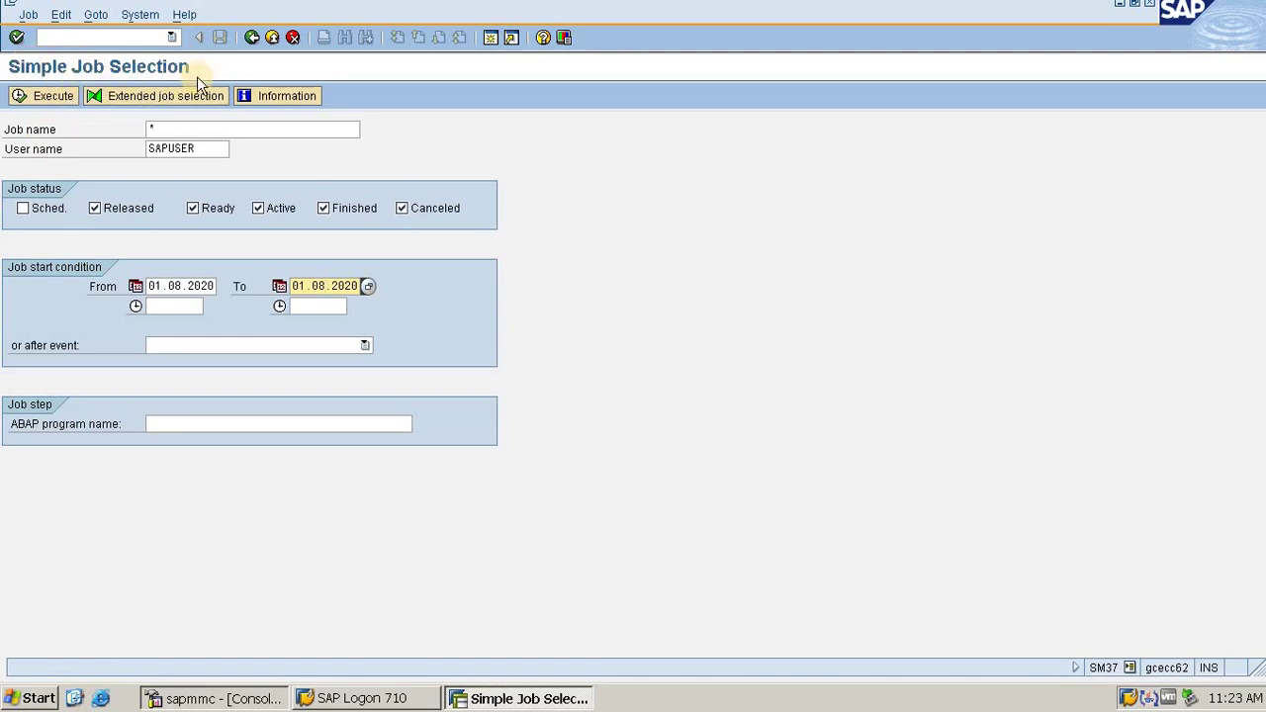
pyautogui.click(57, 100)
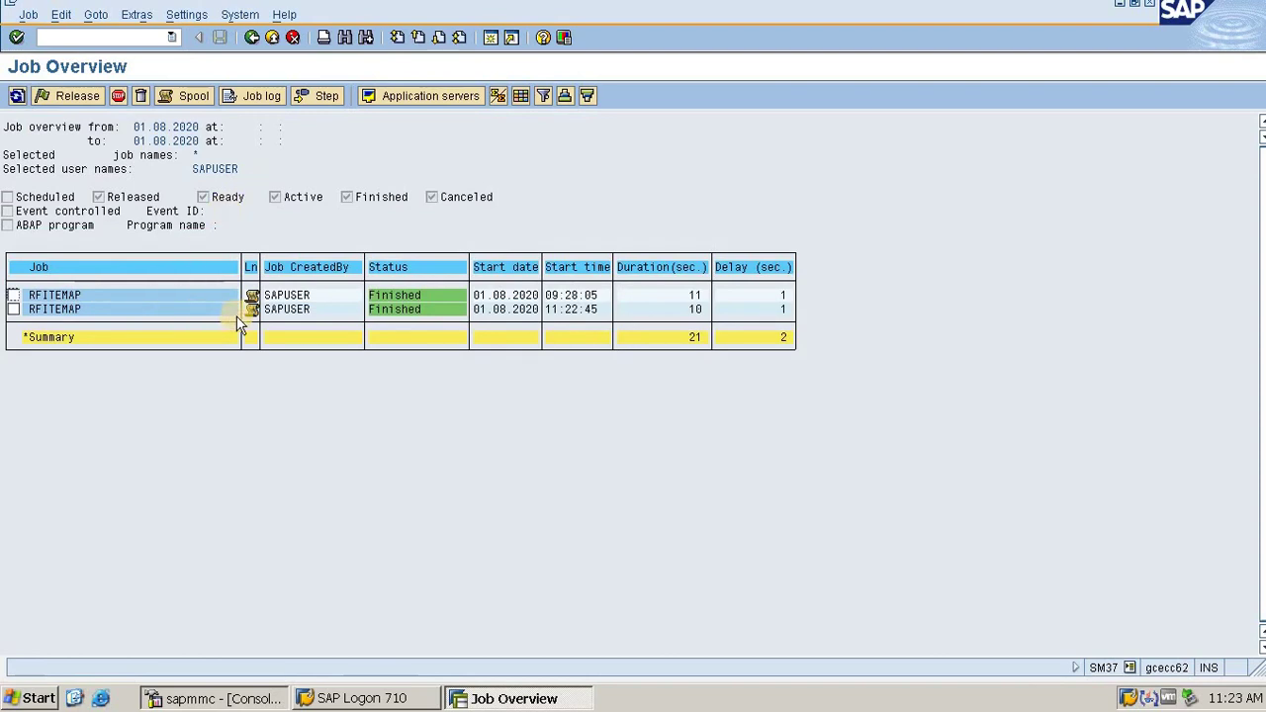
# - Select the newer RFITEMAP job (11:22:45, 10 seconds) and show its spool requests
pyautogui.click(13, 310)
pyautogui.click(692, 318)
pyautogui.click(694, 313)
pyautogui.click(198, 95)
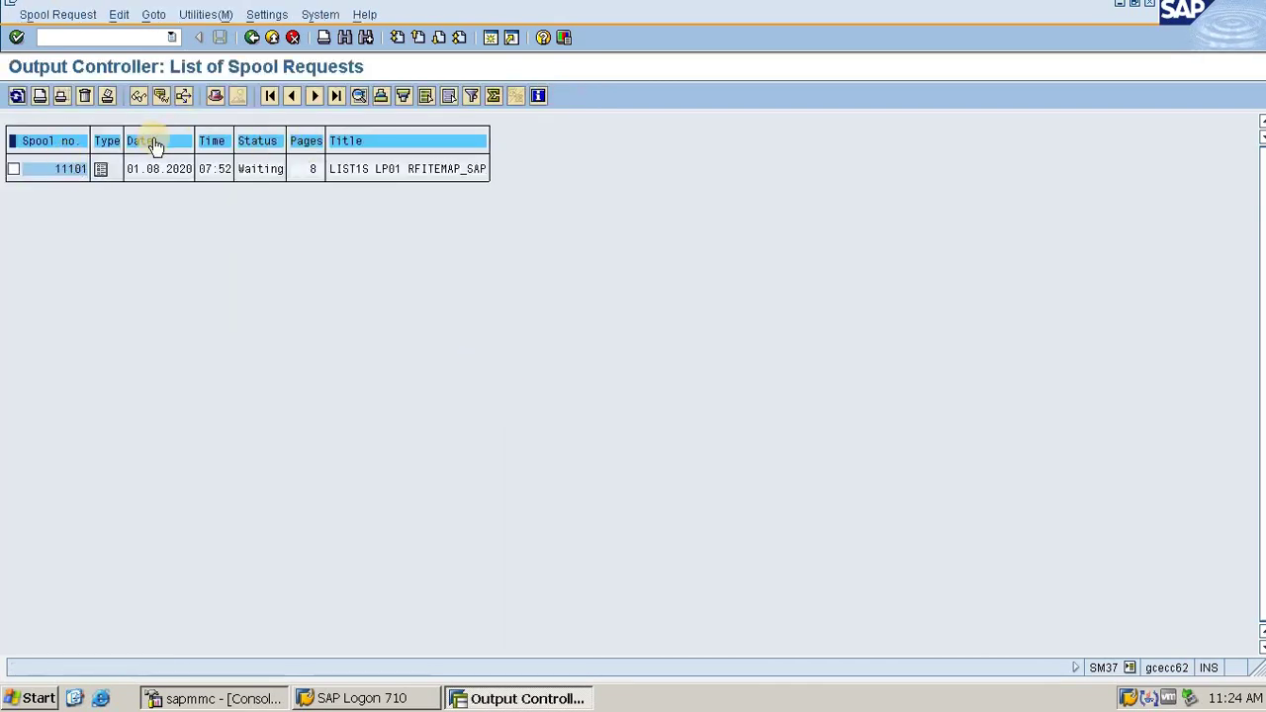
# - Display spool 11101 and scroll through the company code ABC vendor line items
pyautogui.click(99, 170)
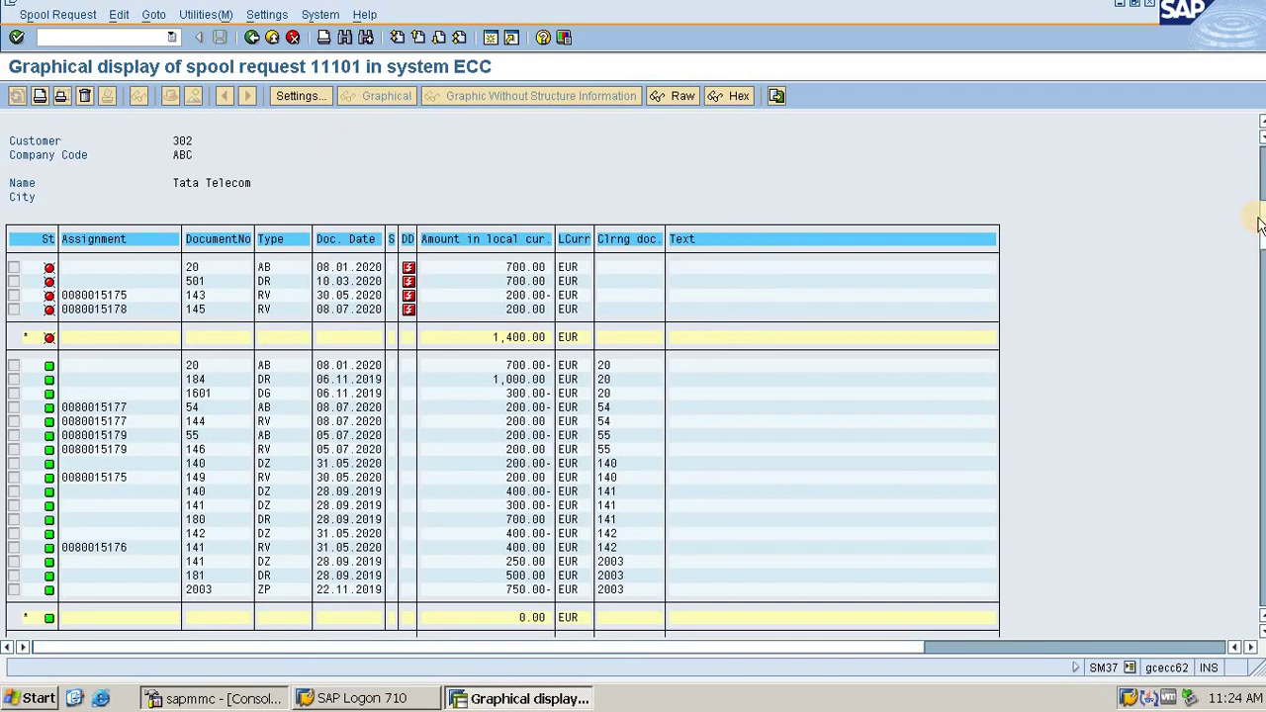
pyautogui.scroll(-10, 502, 425)
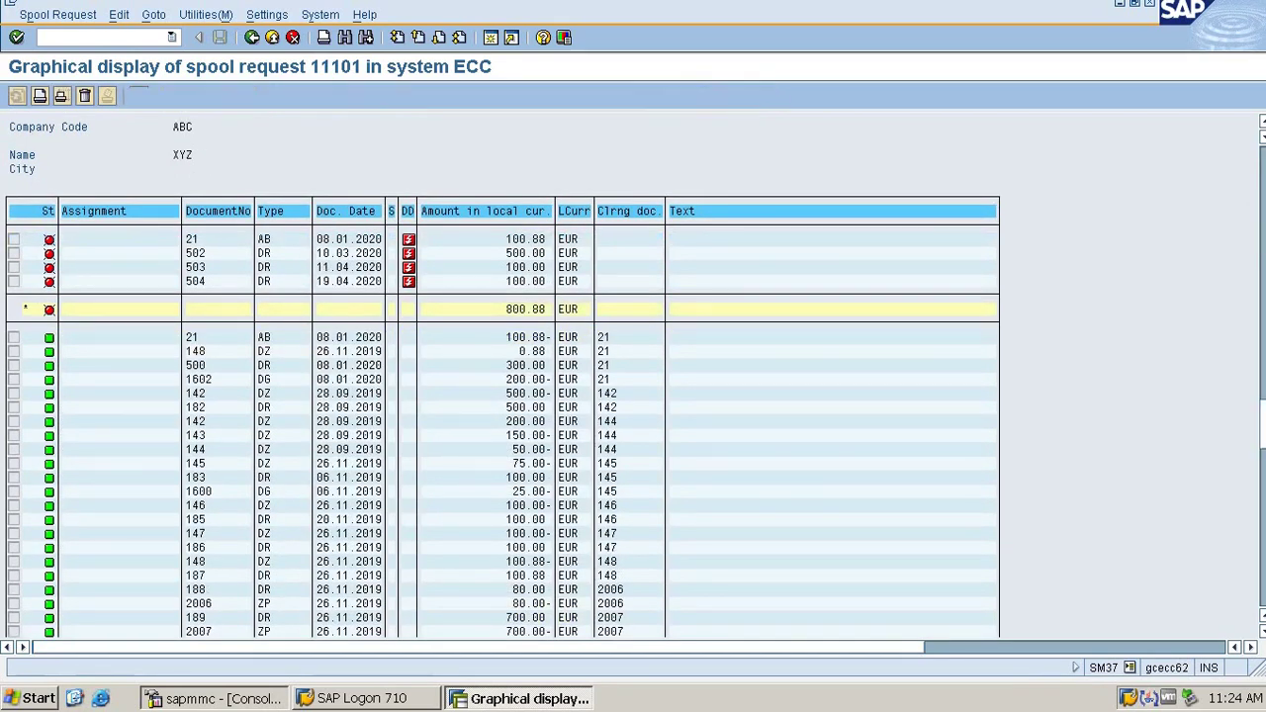
pyautogui.scroll(-10, 1261, 277)
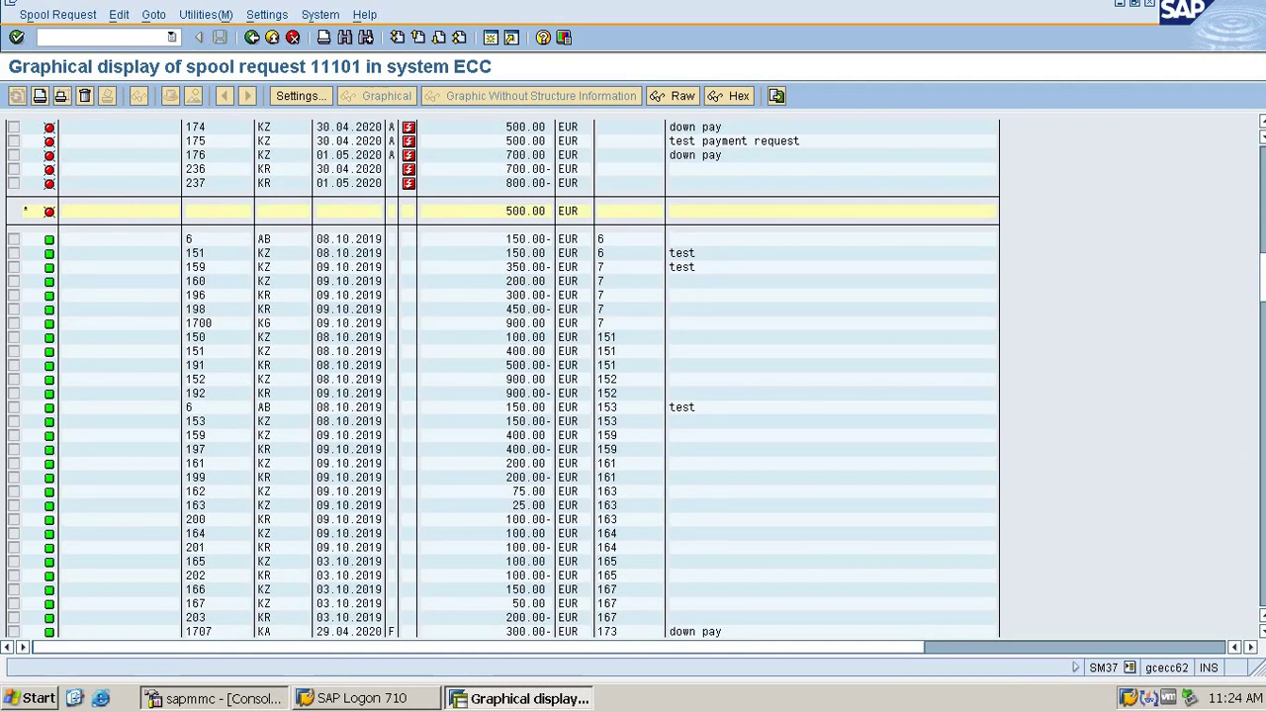
pyautogui.scroll(-5, 1096, 162)
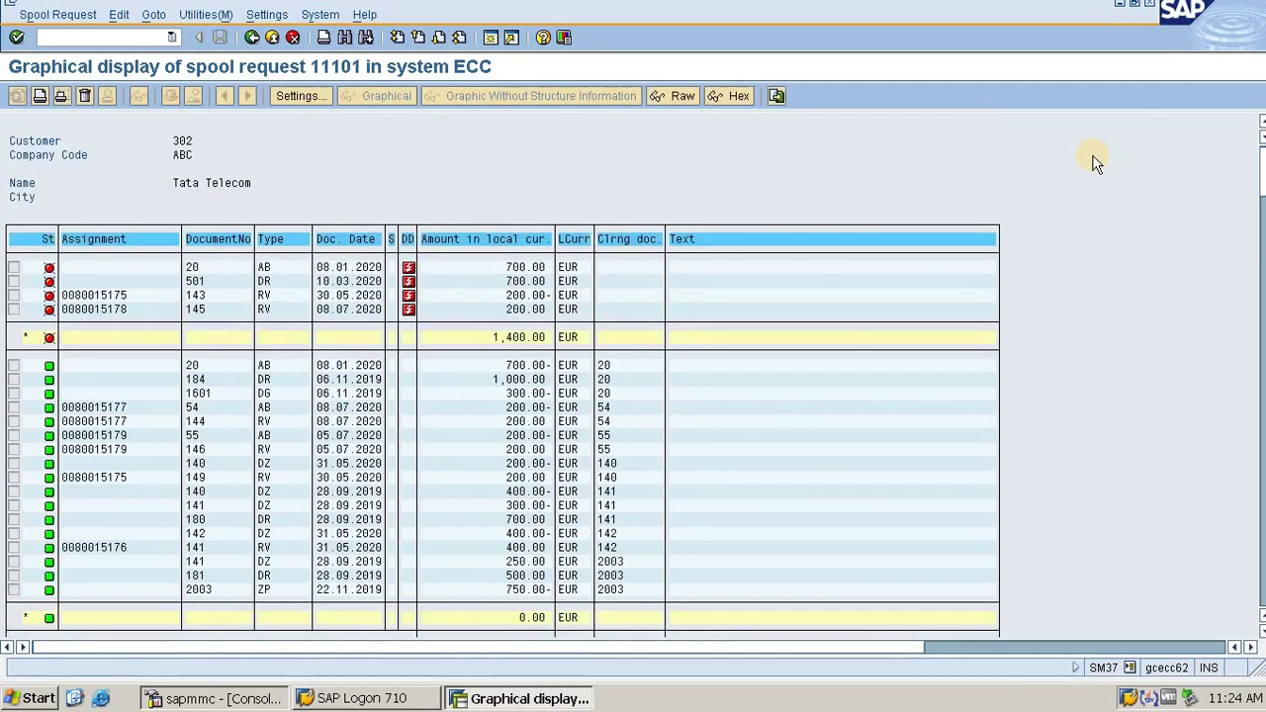